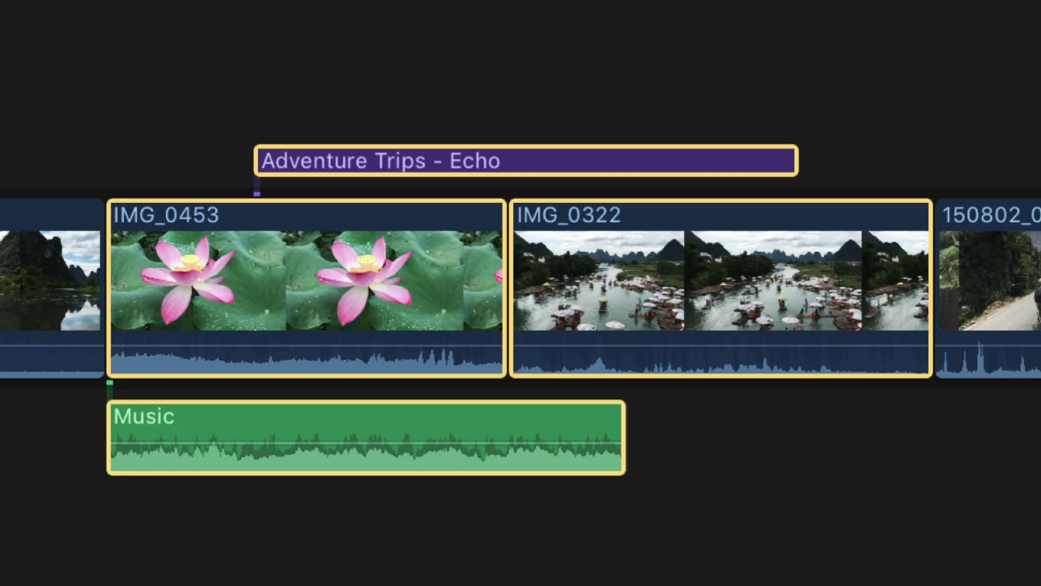
Merge the selected title, IMG_0453, IMG_0322 and Music clips into a compound clip with Option-G.
{"action": "key", "text": "alt+g"}
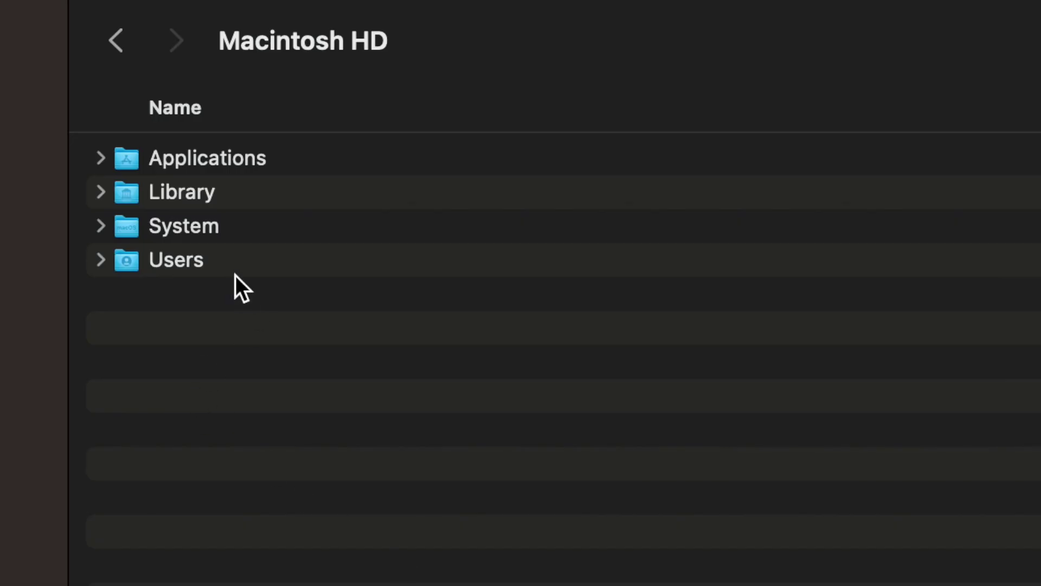
Browse Users > Movies > Motion Templates > Titles and select the ADJ folder.
{"action": "double_click", "coordinate": [243, 269]}
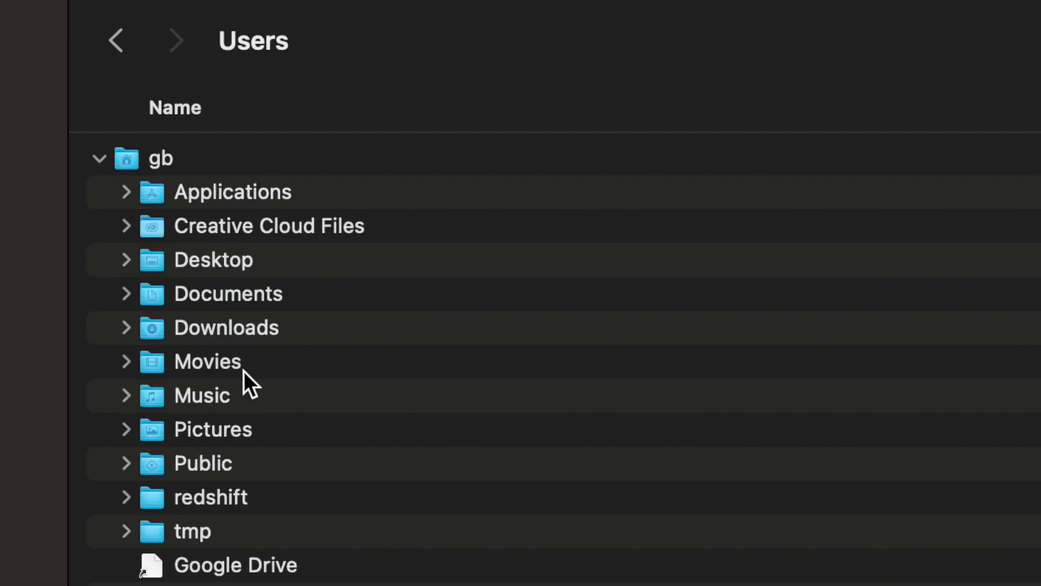
{"action": "double_click", "coordinate": [243, 371]}
{"action": "double_click", "coordinate": [293, 190]}
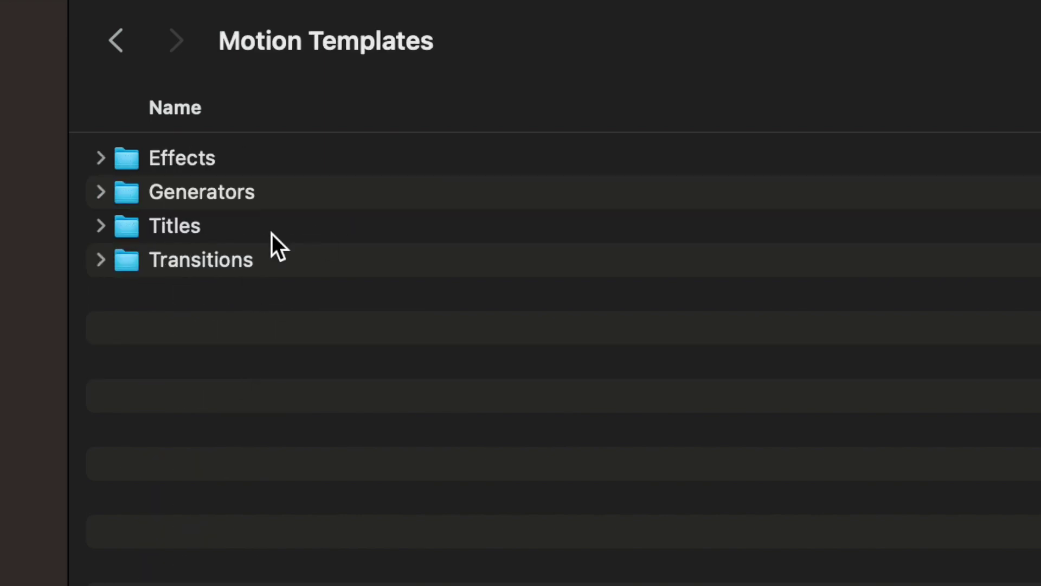
{"action": "double_click", "coordinate": [243, 229]}
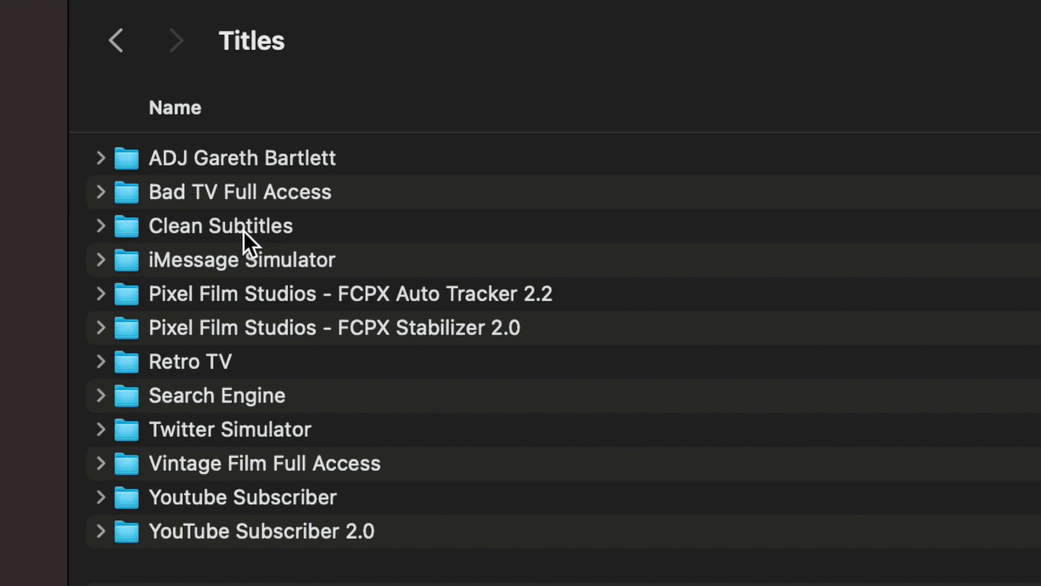
{"action": "left_click", "coordinate": [322, 161]}
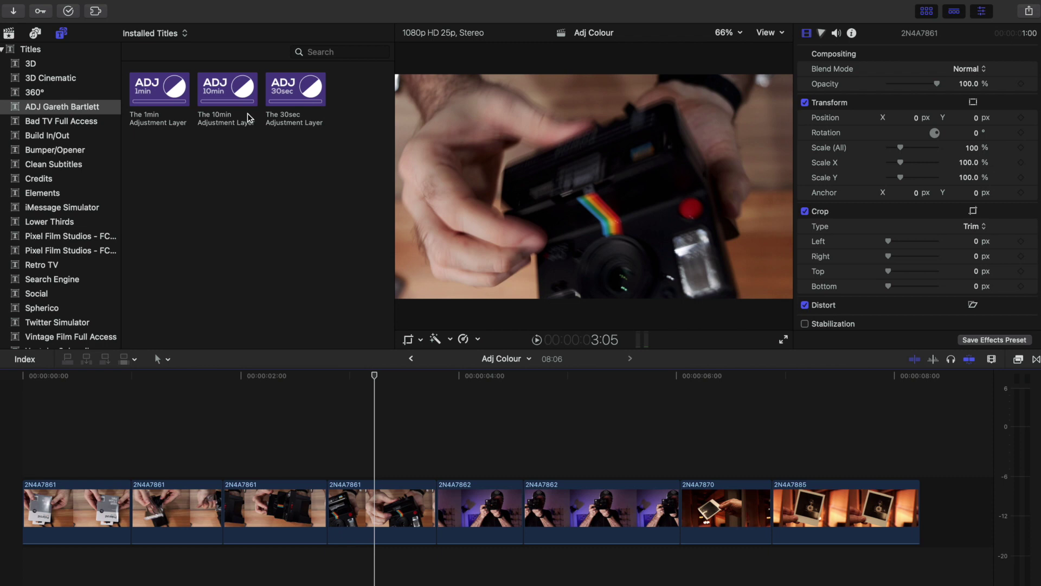
Place the 30sec adjustment layer above the clips, trimmed to end at 8:06.
{"action": "left_click_drag", "start_coordinate": [296, 87], "coordinate": [3, 437]}
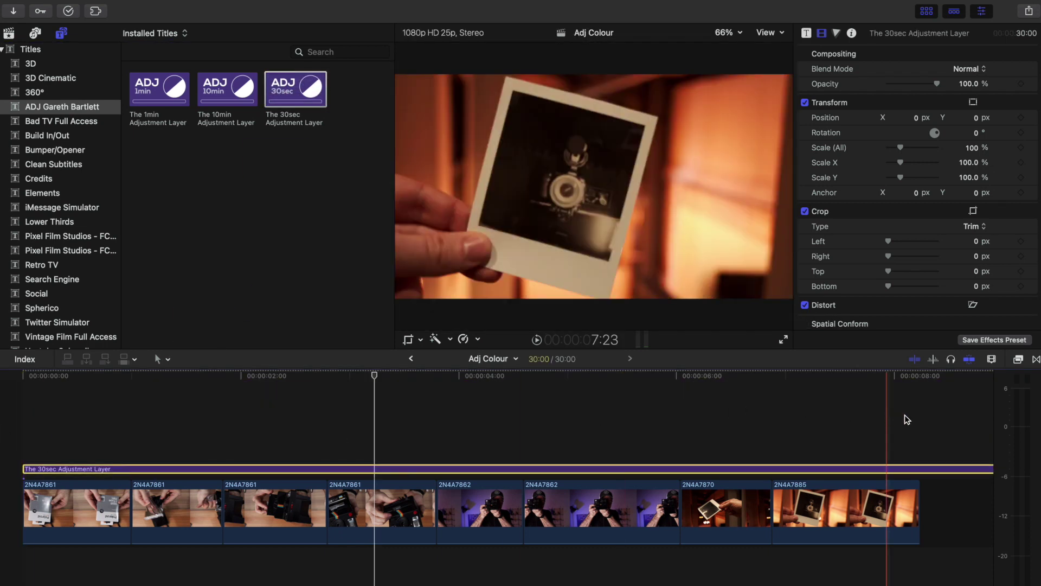
{"action": "key", "text": "alt+bracketright"}
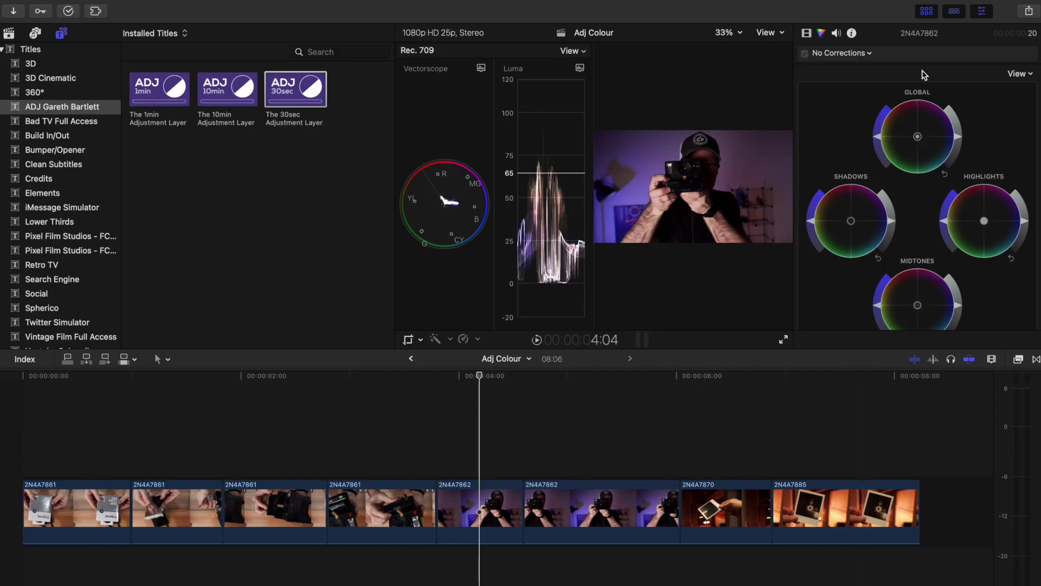
Hide the scopes and put the 30sec Adjustment Layer at the timeline start, trimmed to the storyline end.
{"action": "key", "text": "super+7"}
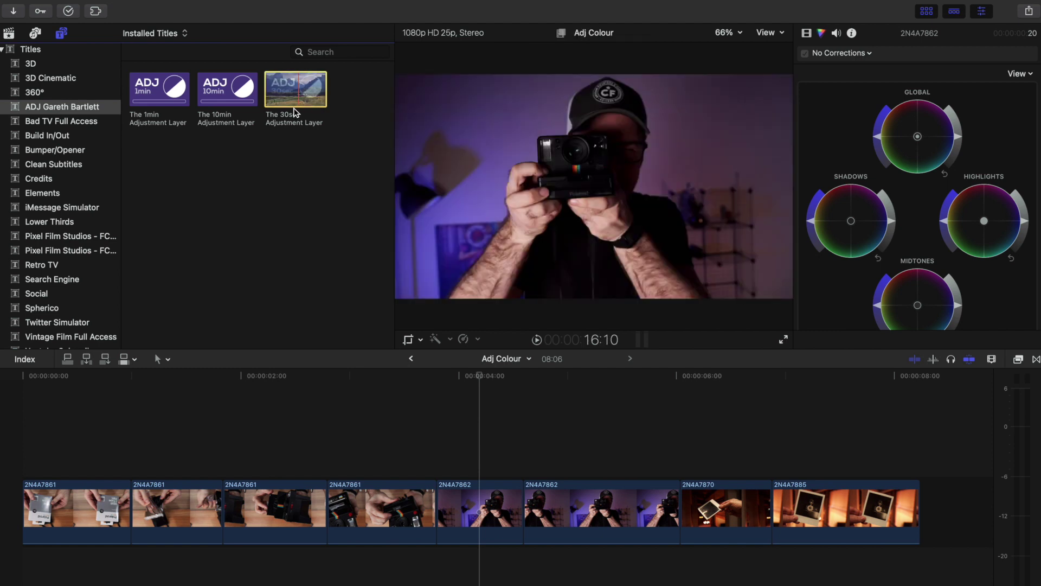
{"action": "left_click_drag", "start_coordinate": [293, 96], "coordinate": [11, 423]}
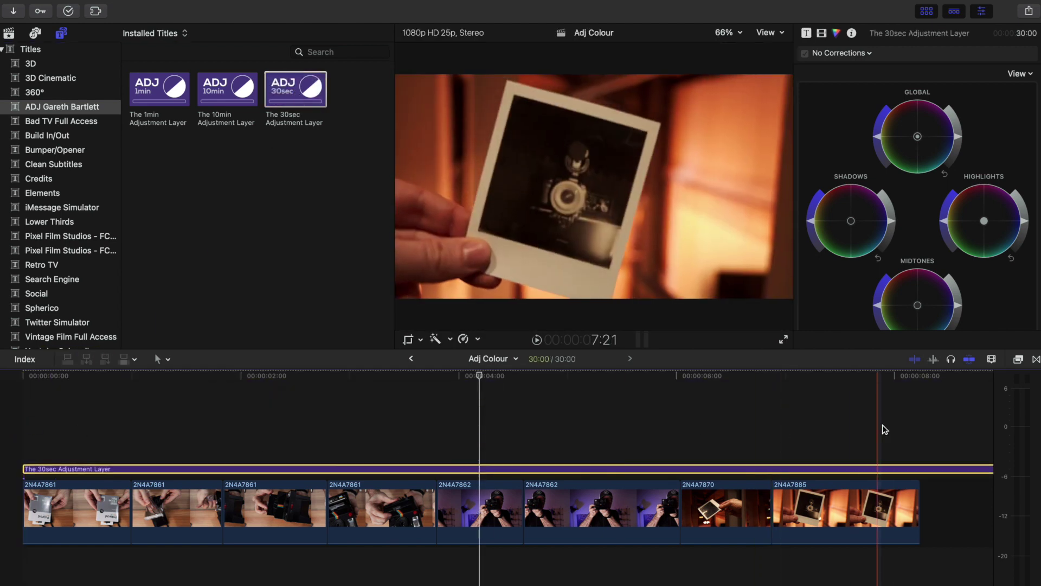
{"action": "key", "text": "alt+]"}
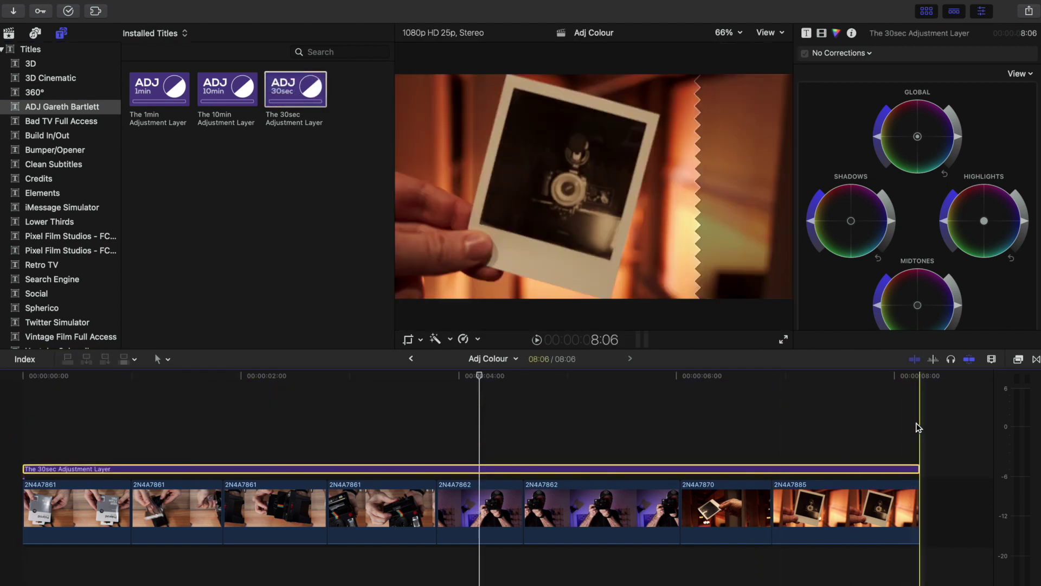
{"action": "left_click", "coordinate": [54, 375]}
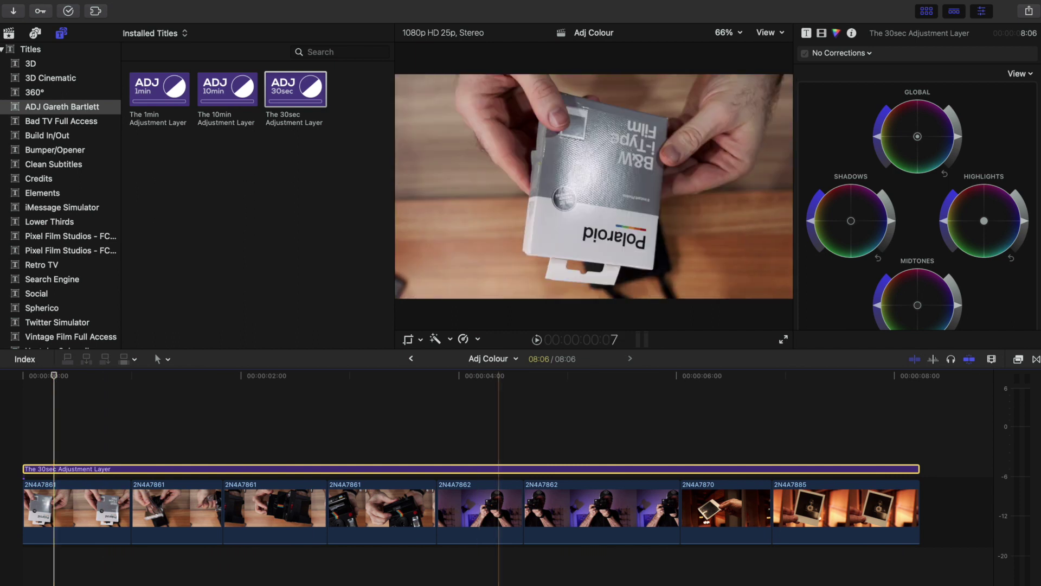
{"action": "left_click", "coordinate": [1019, 360]}
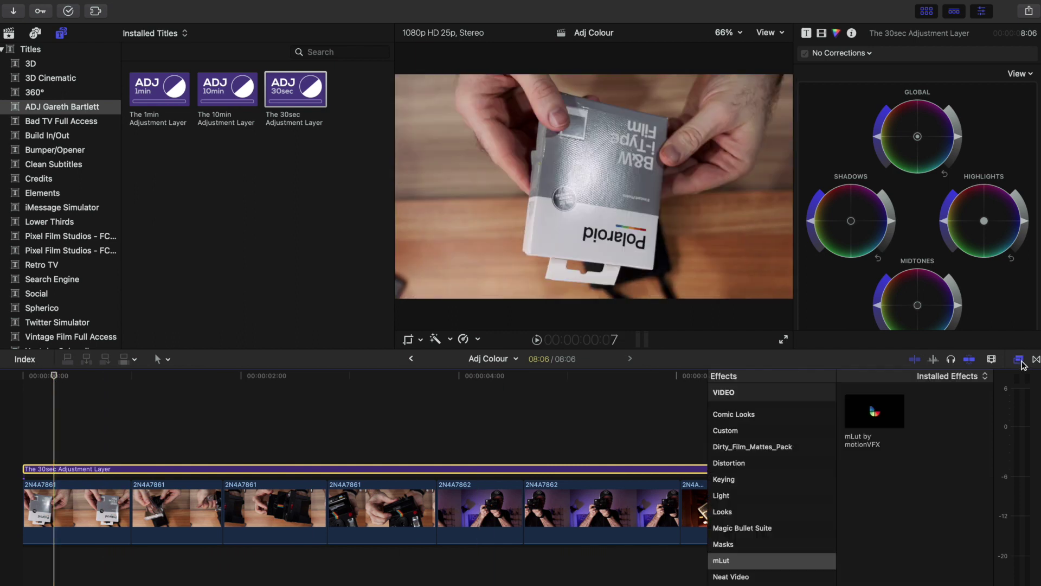
Apply mLut by motionVFX to the adjustment layer and bring its mLUT Presets library into view.
{"action": "left_click", "coordinate": [880, 417]}
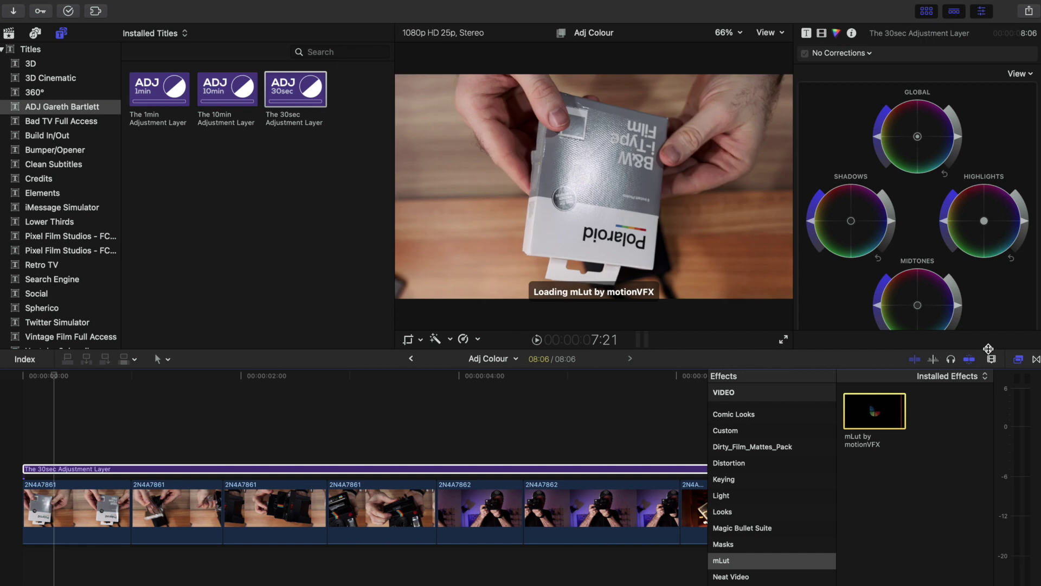
{"action": "left_click", "coordinate": [1019, 360]}
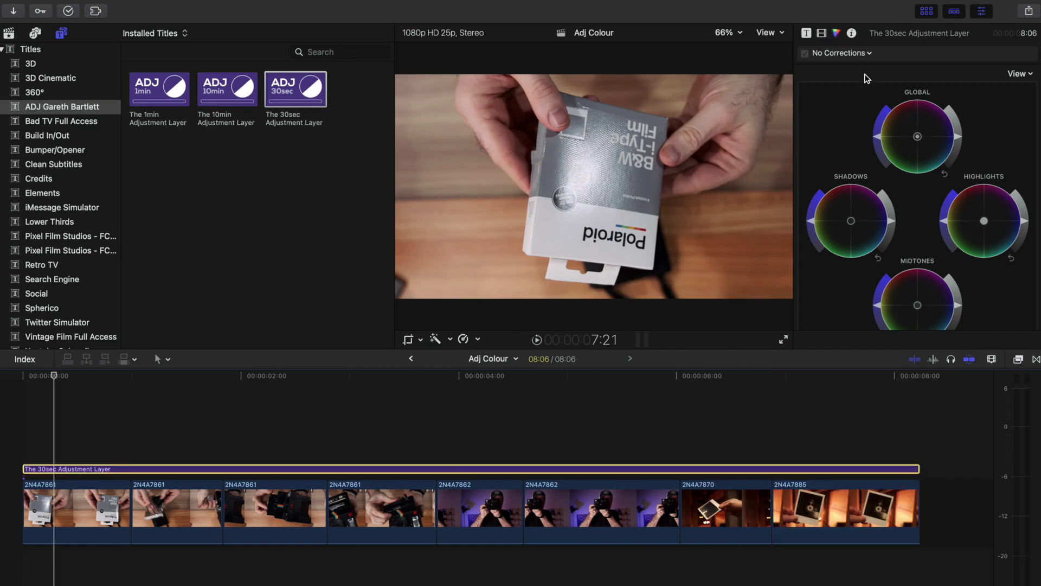
{"action": "key", "text": "ctrl+shift+Tab"}
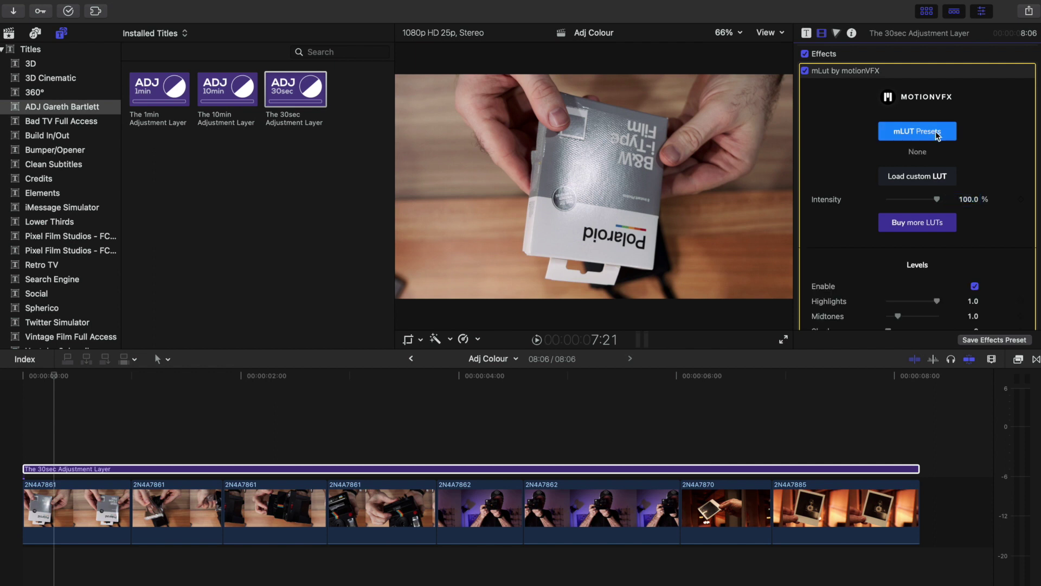
{"action": "left_click", "coordinate": [938, 135]}
{"action": "left_click_drag", "start_coordinate": [203, 307], "coordinate": [387, 281]}
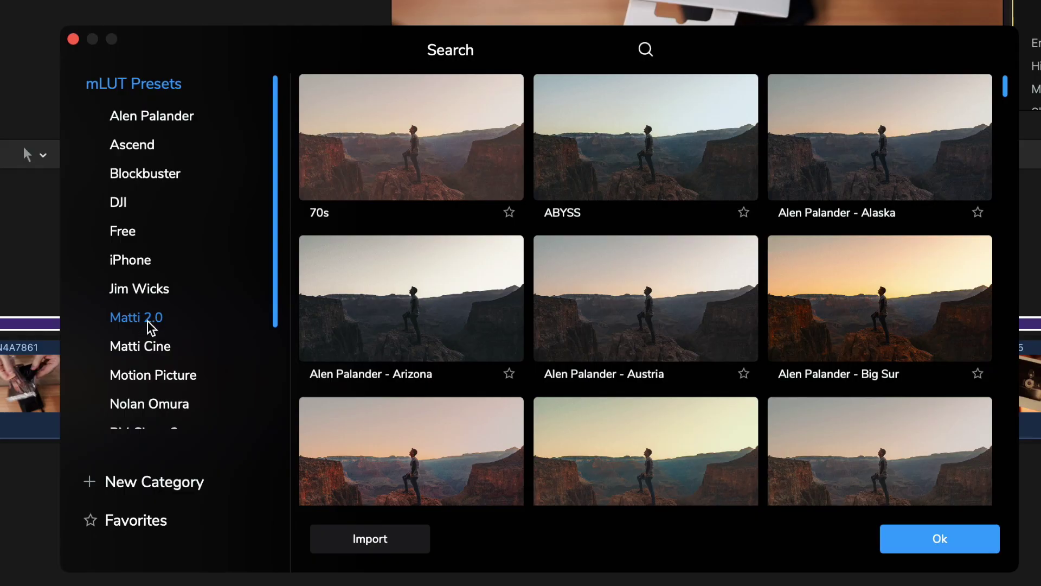
Apply the Matti 2.0 Cine Warm Lift Shadows LUT preset to the adjustment layer.
{"action": "left_click", "coordinate": [147, 324]}
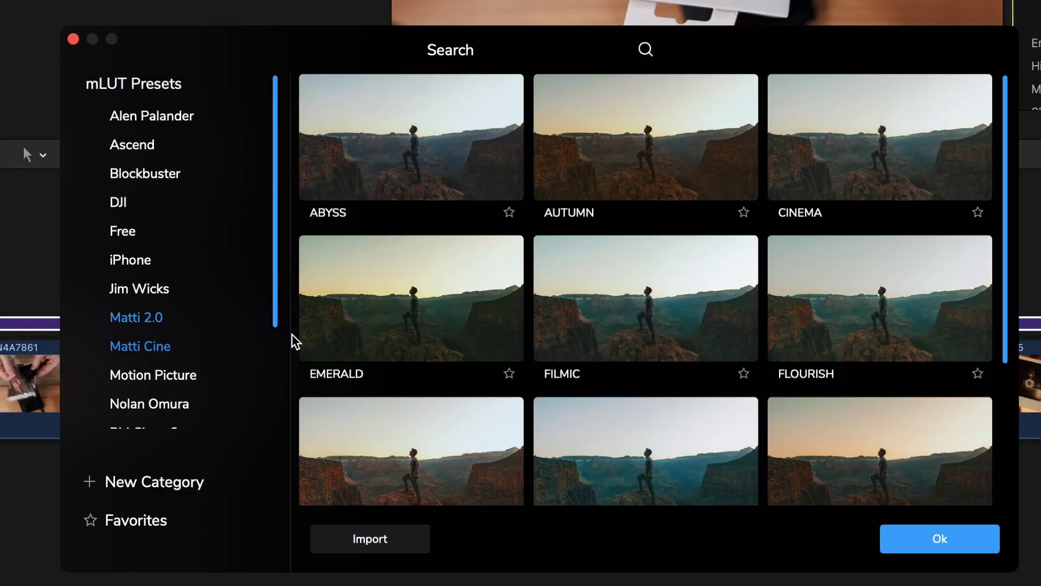
{"action": "scroll", "coordinate": [602, 265], "scroll_direction": "down", "scroll_amount": 4}
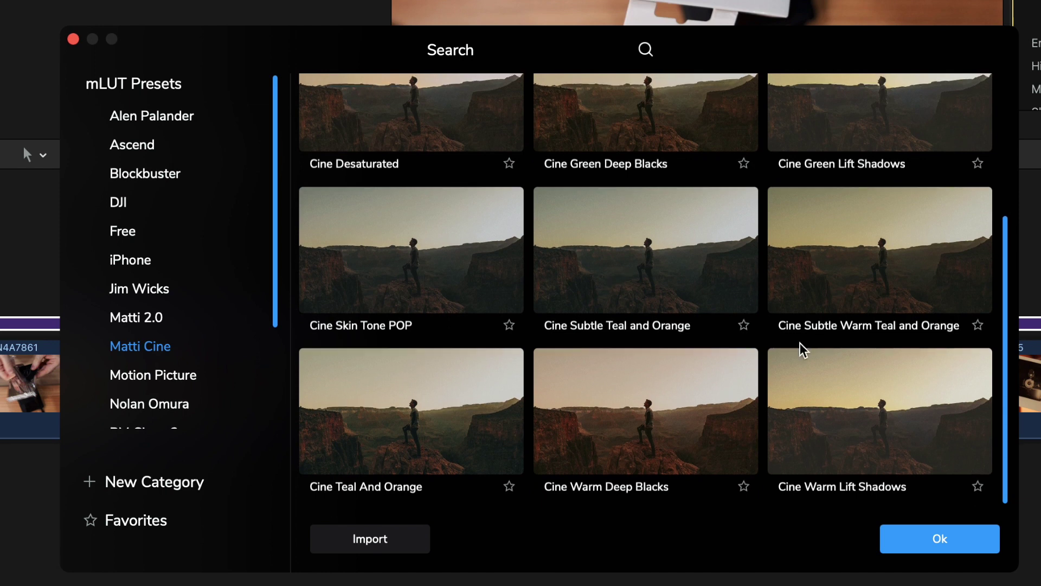
{"action": "left_click", "coordinate": [835, 422]}
{"action": "left_click", "coordinate": [940, 538]}
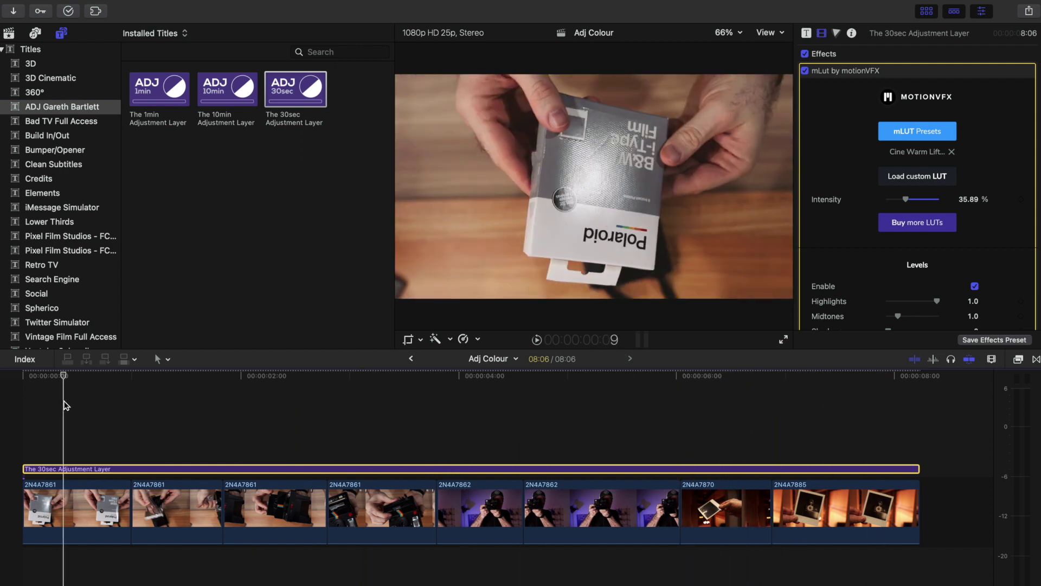
Play back the timeline to review the Cine Warm Lift Shadows grade.
{"action": "key", "text": "space"}
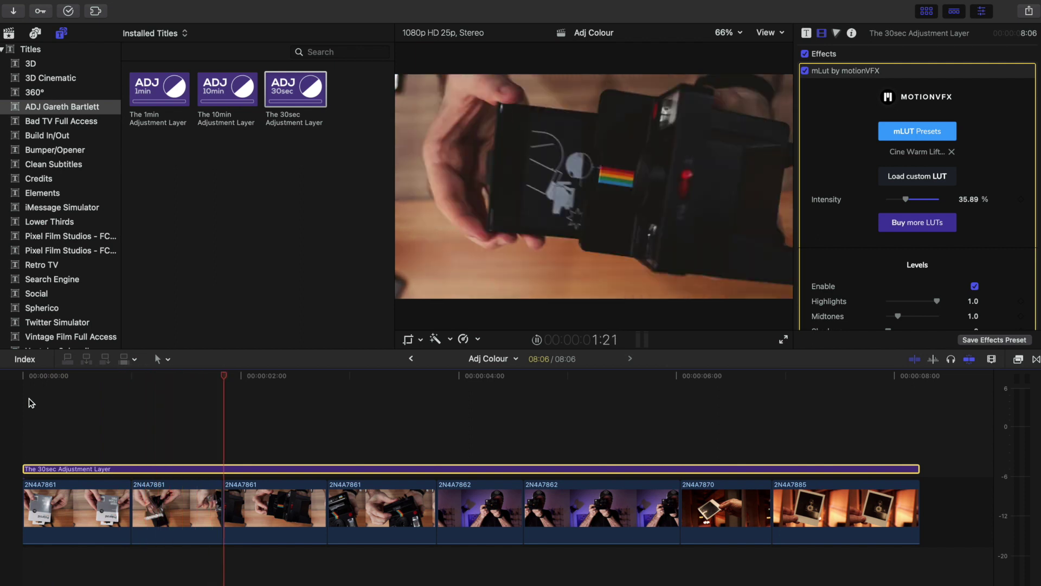
{"action": "key", "text": "space"}
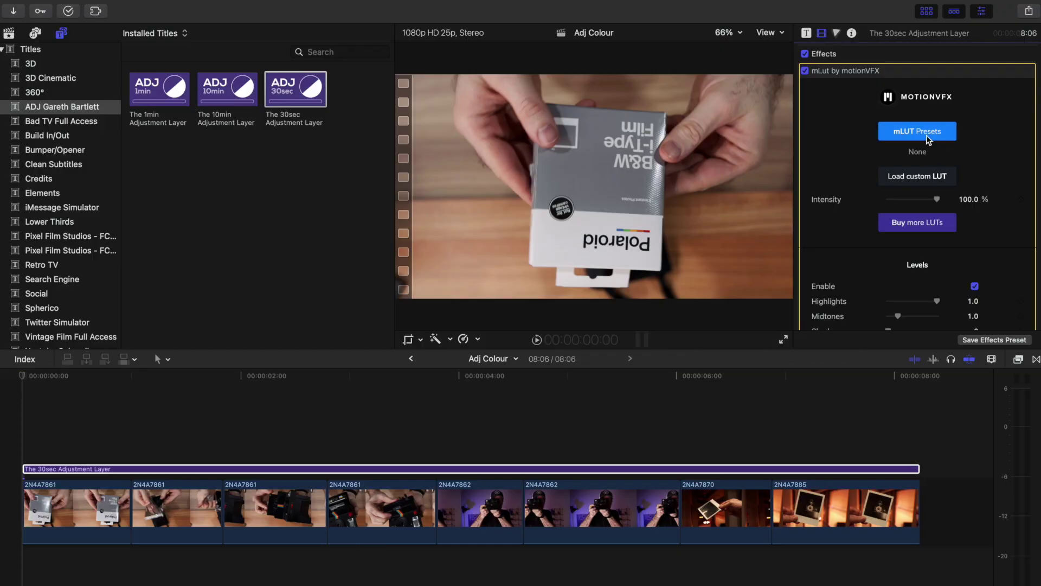
Pick the PM Cine v2 PM2 Genesis BW look and scrub to about 2:20 to preview it.
{"action": "left_click", "coordinate": [926, 135]}
{"action": "scroll", "coordinate": [73, 325], "scroll_direction": "down", "scroll_amount": 3}
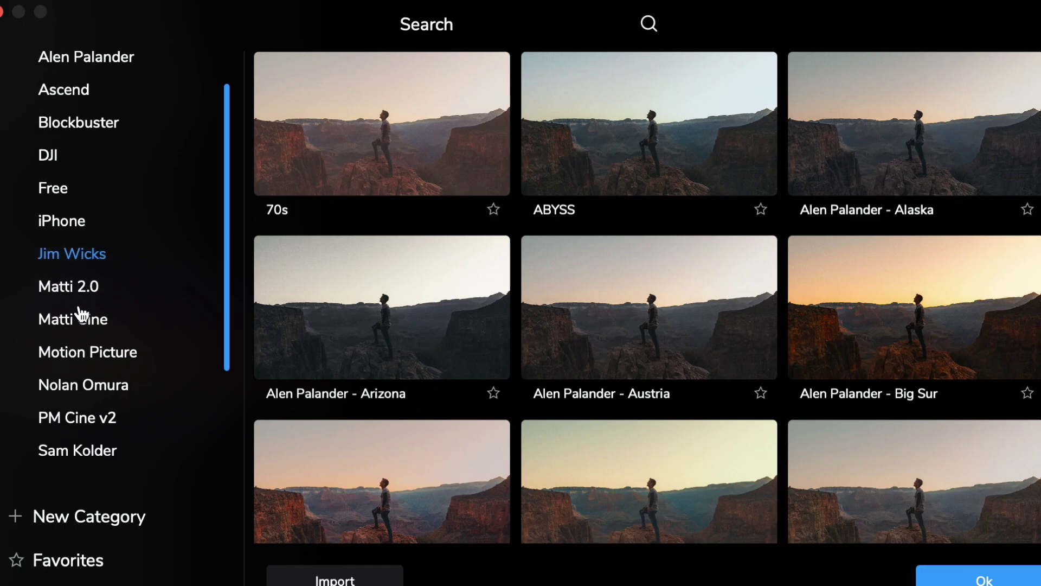
{"action": "left_click", "coordinate": [93, 361]}
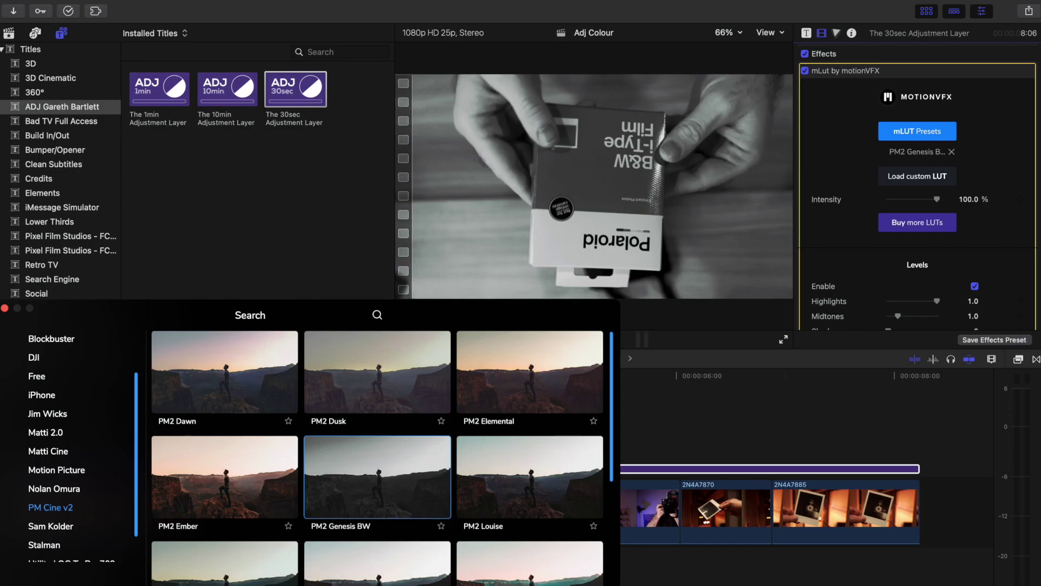
{"action": "key", "text": "Escape"}
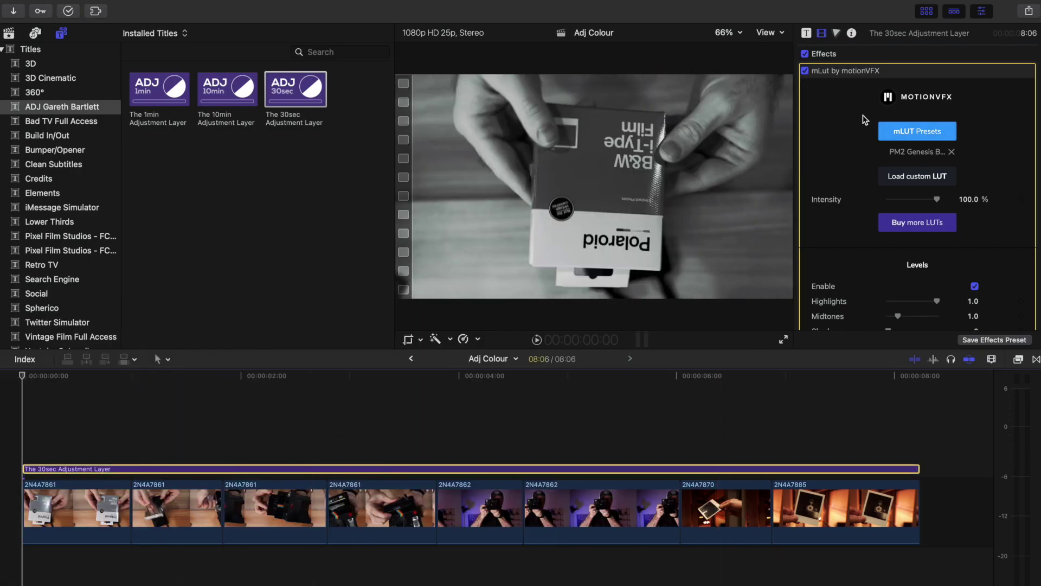
{"action": "left_click_drag", "start_coordinate": [25, 377], "coordinate": [327, 380]}
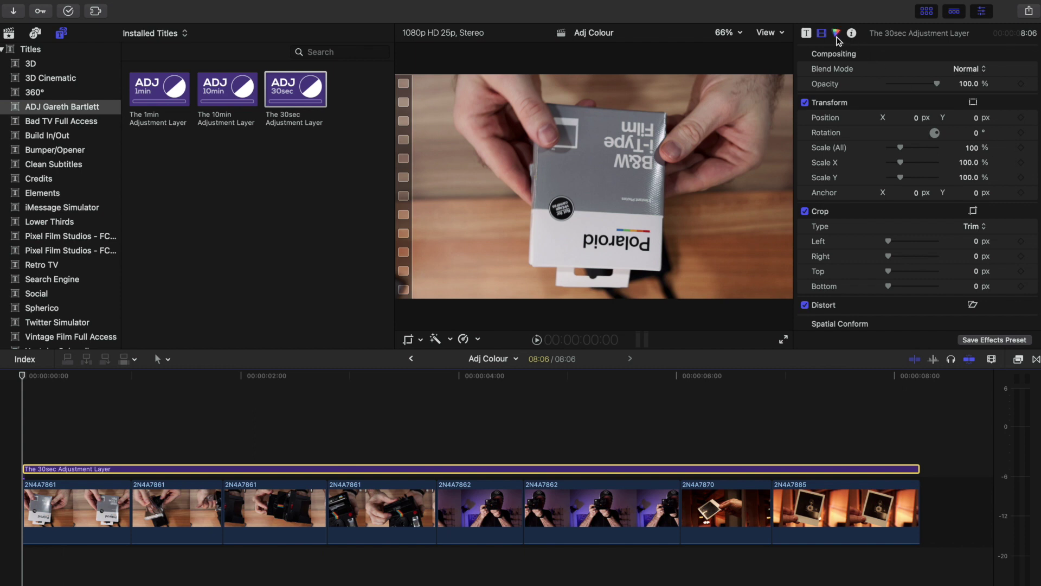
Add Color Wheels to the 30sec Adjustment Layer, lower Shadows, raise Highlights, and skim to check.
{"action": "left_click", "coordinate": [837, 34]}
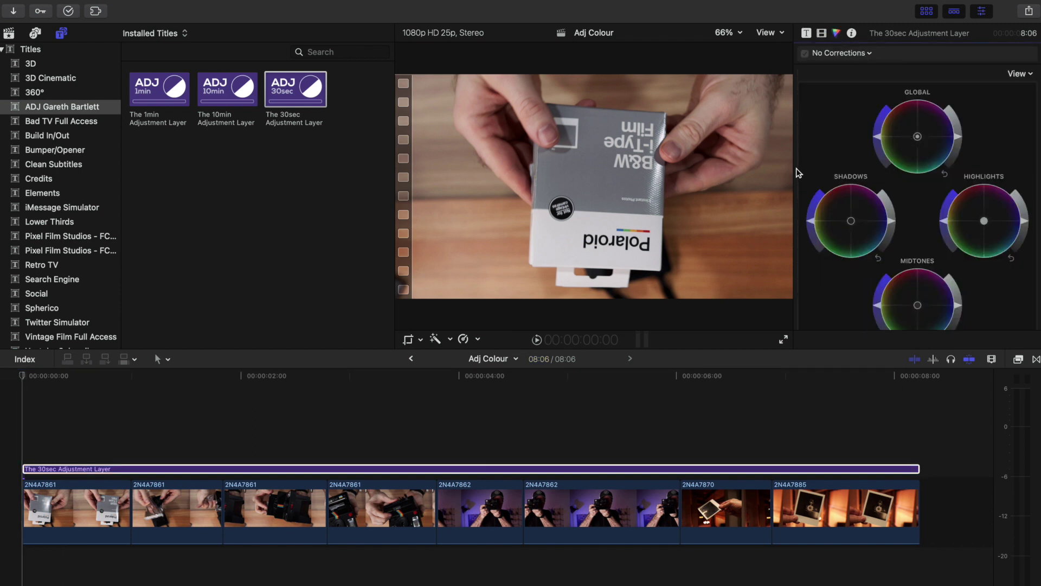
{"action": "left_click_drag", "start_coordinate": [959, 309], "coordinate": [958, 288]}
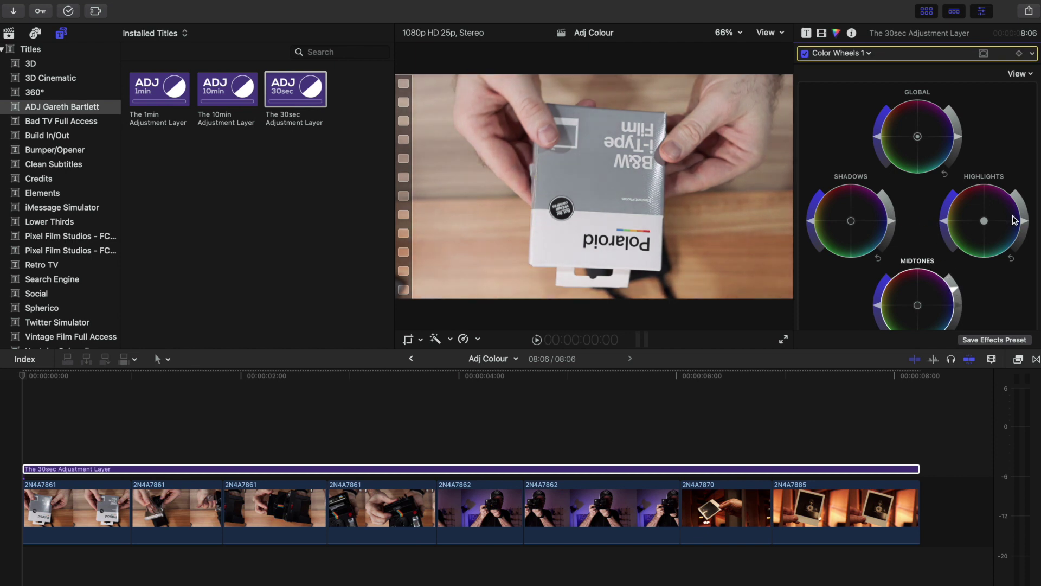
{"action": "left_click_drag", "start_coordinate": [893, 224], "coordinate": [892, 229]}
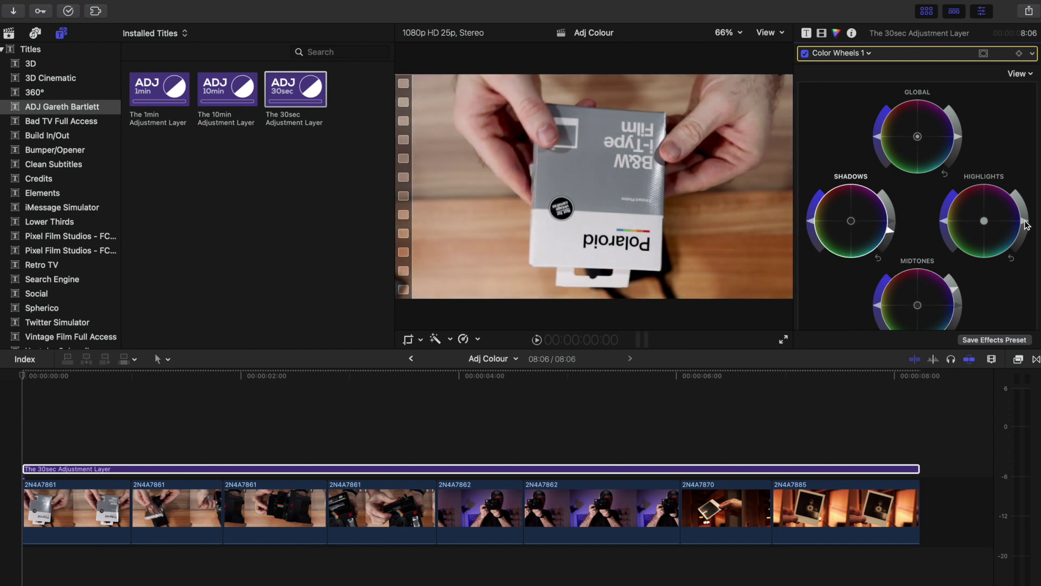
{"action": "left_click_drag", "start_coordinate": [1027, 222], "coordinate": [1025, 212]}
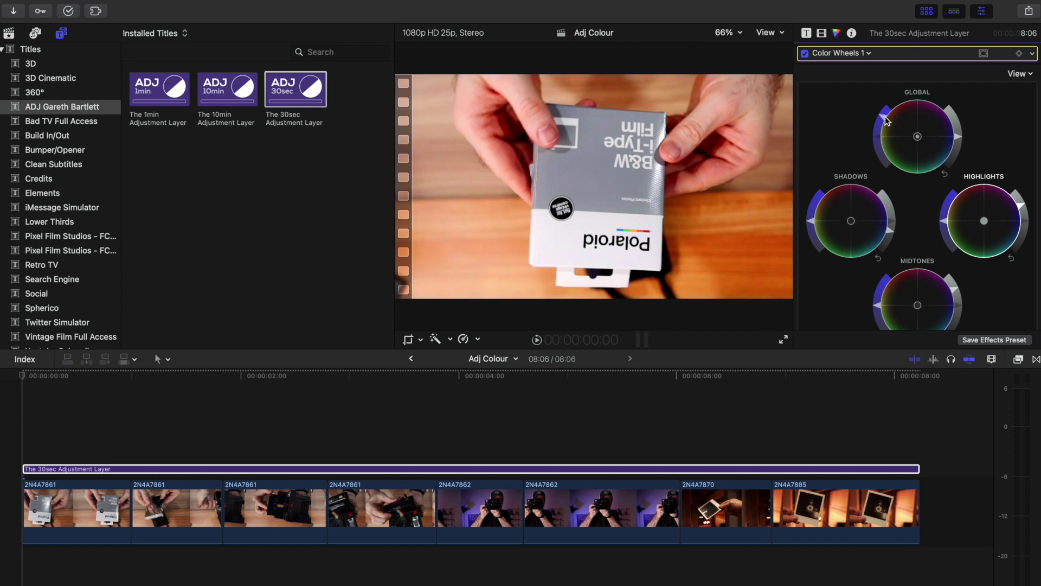
{"action": "left_click_drag", "start_coordinate": [46, 373], "coordinate": [552, 384]}
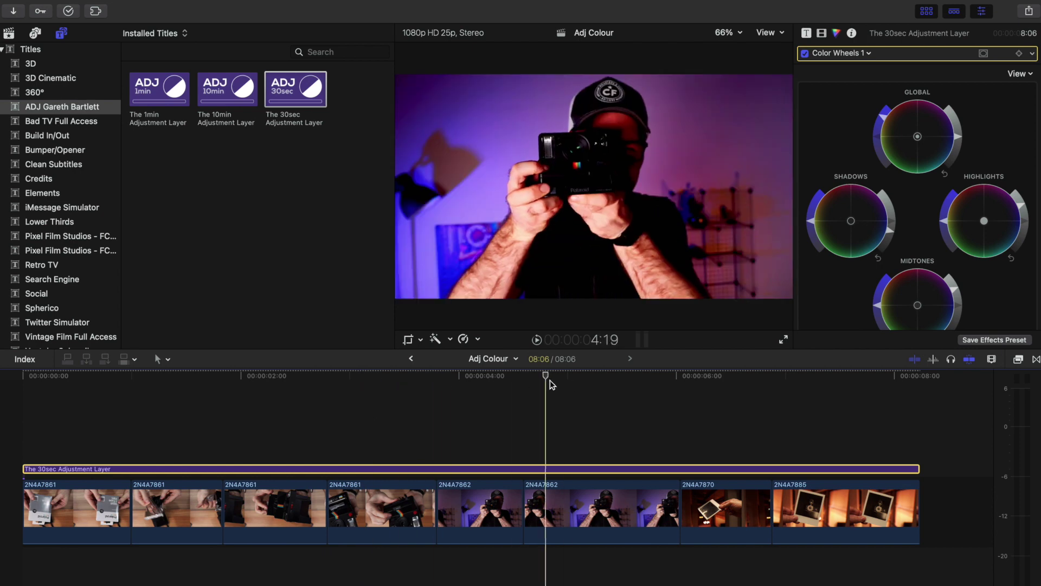
{"action": "left_click_drag", "start_coordinate": [686, 386], "coordinate": [813, 390]}
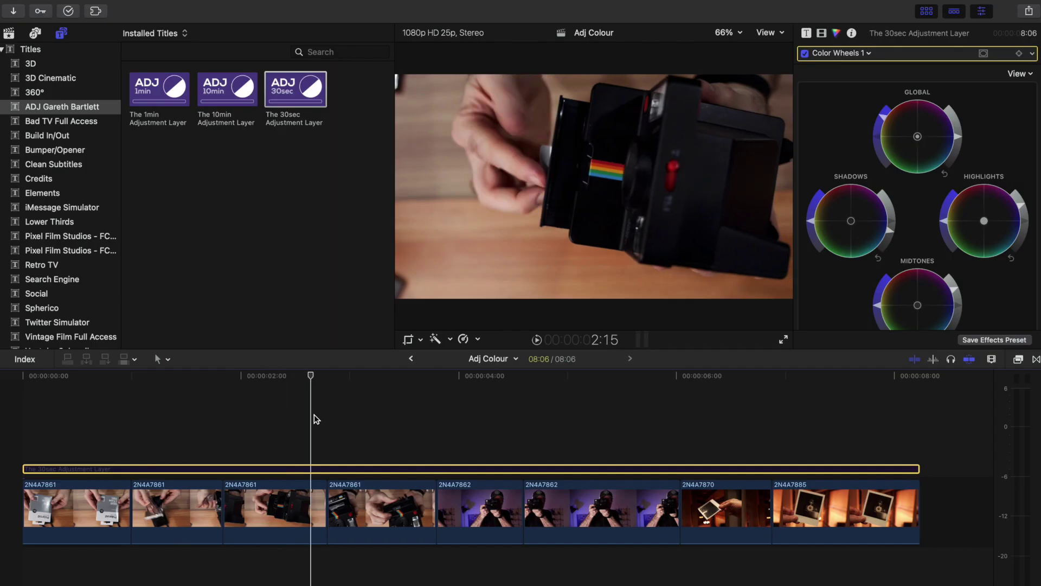
Skim the remaining graded clips, then open the Adj Zoom project from the Libraries browser.
{"action": "left_click_drag", "start_coordinate": [314, 415], "coordinate": [856, 421]}
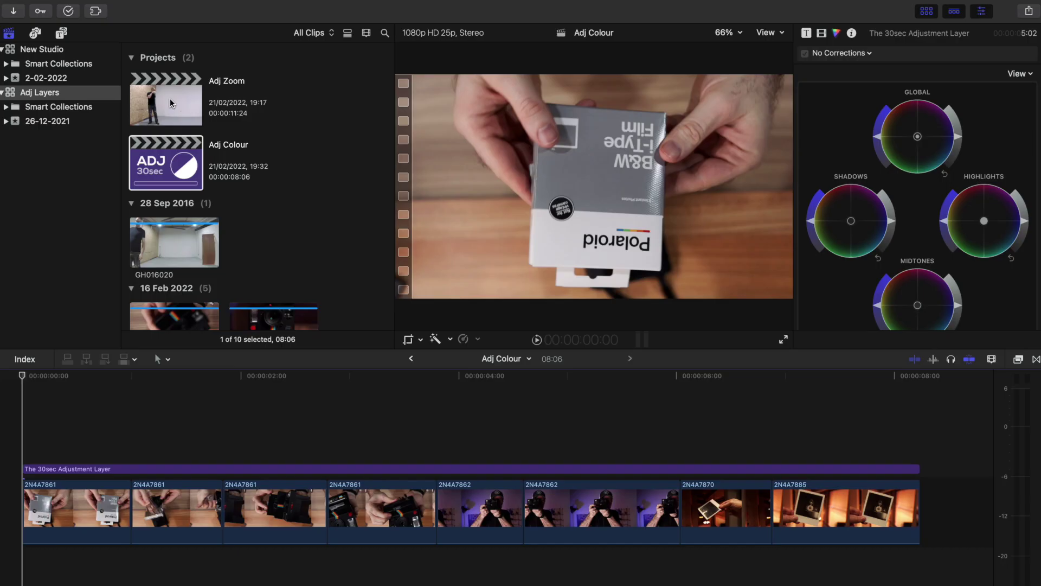
{"action": "double_click", "coordinate": [144, 119]}
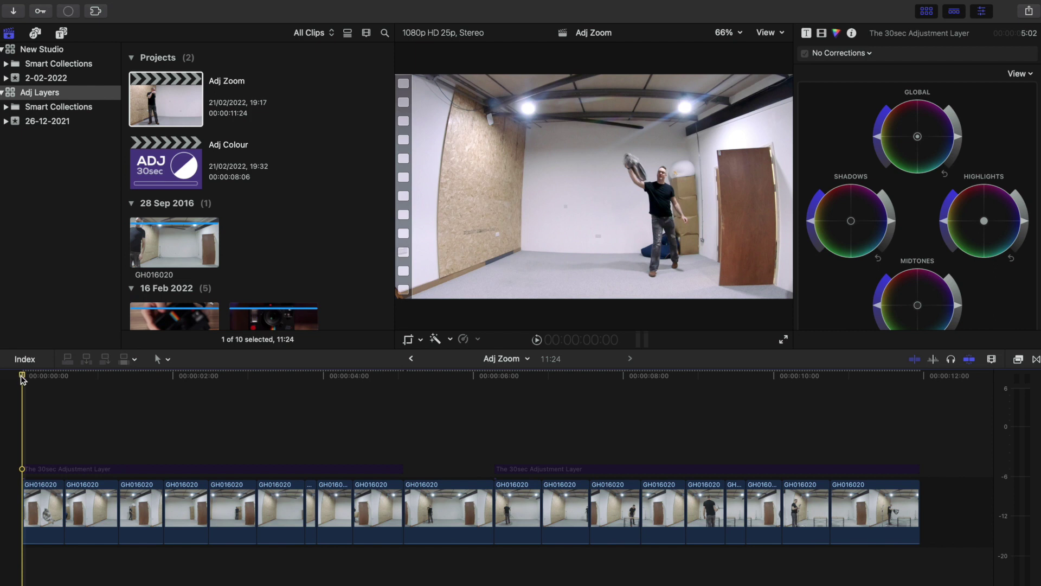
{"action": "left_click_drag", "start_coordinate": [51, 380], "coordinate": [183, 404]}
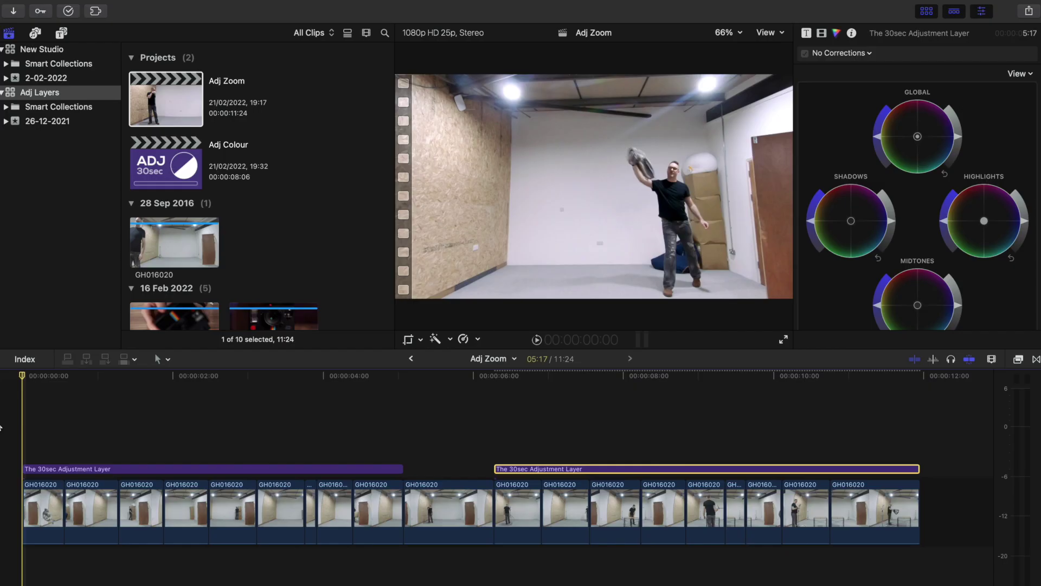
{"action": "key", "text": "space"}
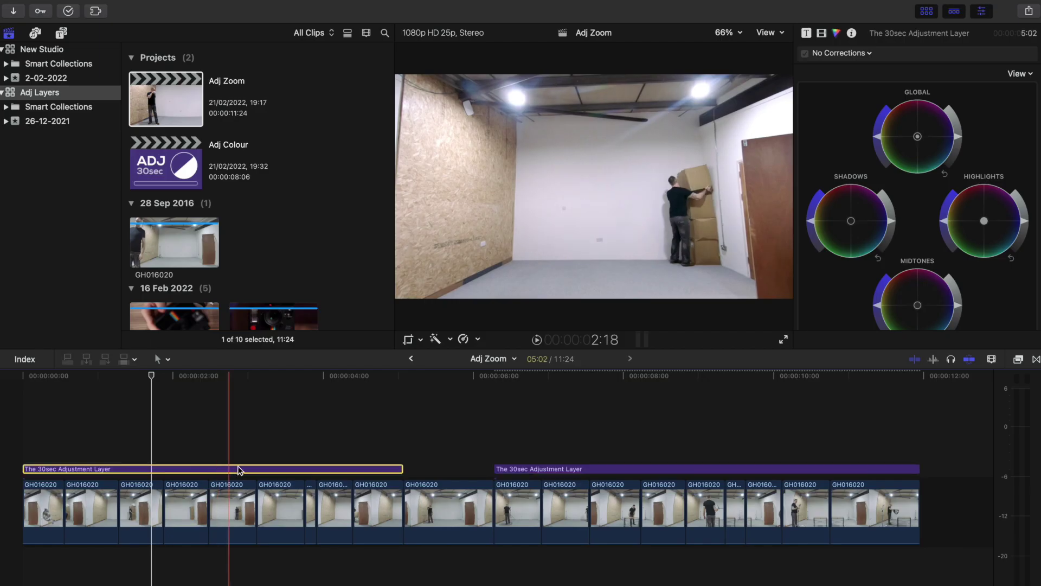
Delete both existing adjustment layers from the timeline.
{"action": "key", "text": "Delete"}
{"action": "left_click", "coordinate": [533, 469]}
{"action": "key", "text": "Delete"}
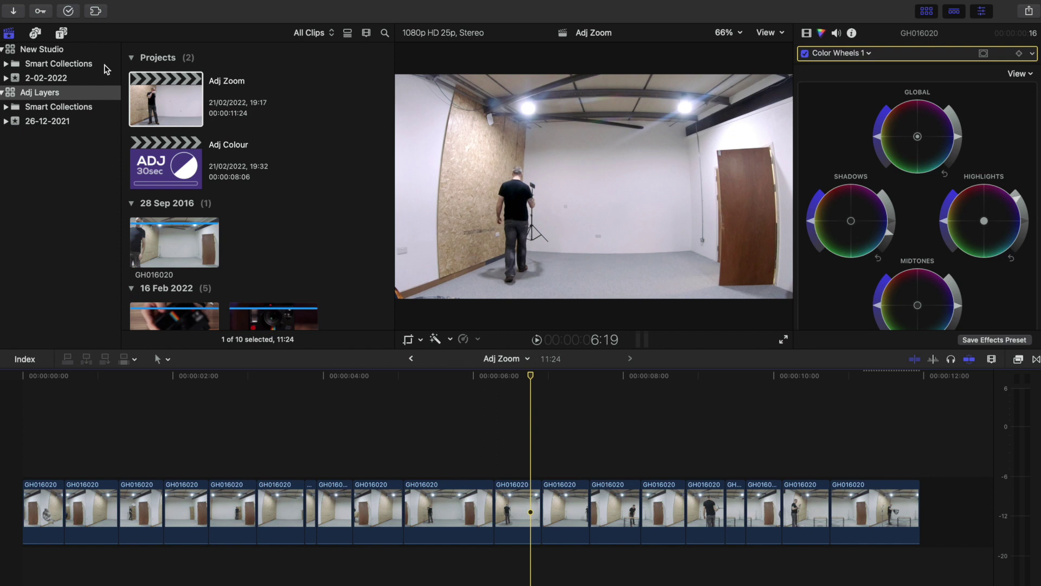
Add The 30sec Adjustment Layer at the timeline start and trim it to about 5 seconds.
{"action": "left_click", "coordinate": [62, 34]}
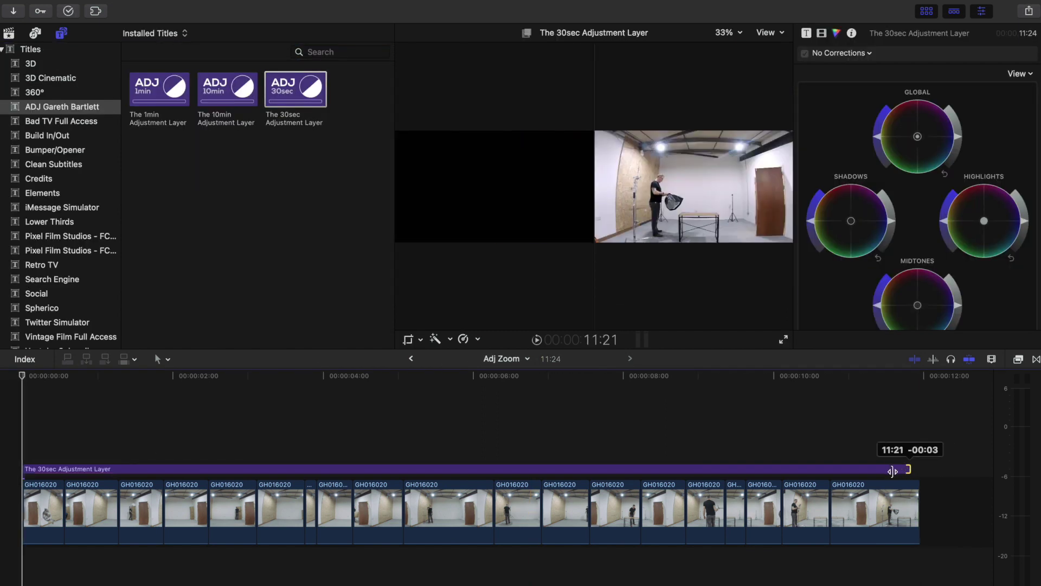
{"action": "left_click_drag", "start_coordinate": [892, 466], "coordinate": [303, 479]}
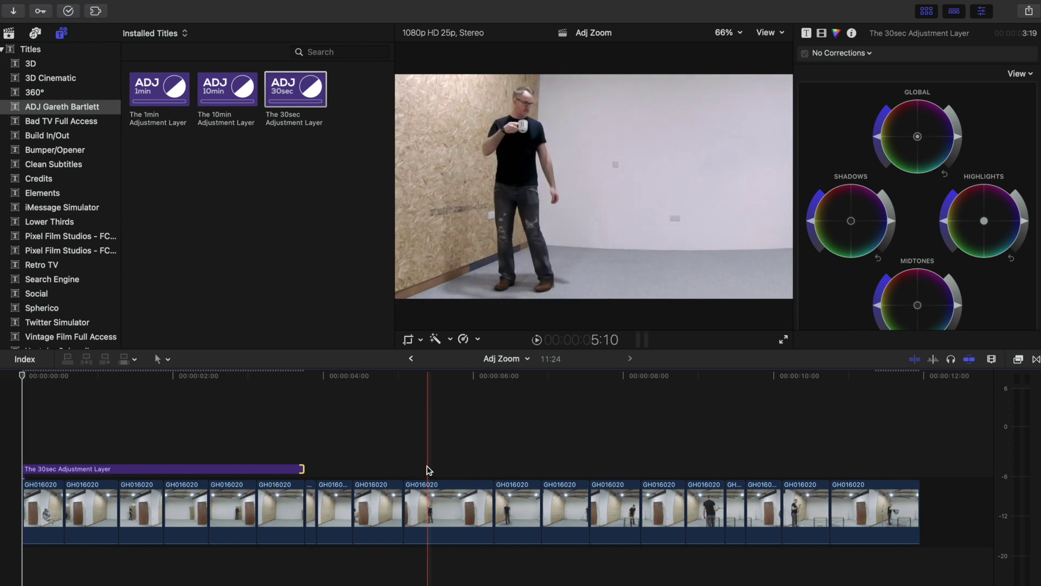
{"action": "left_click_drag", "start_coordinate": [303, 469], "coordinate": [400, 470]}
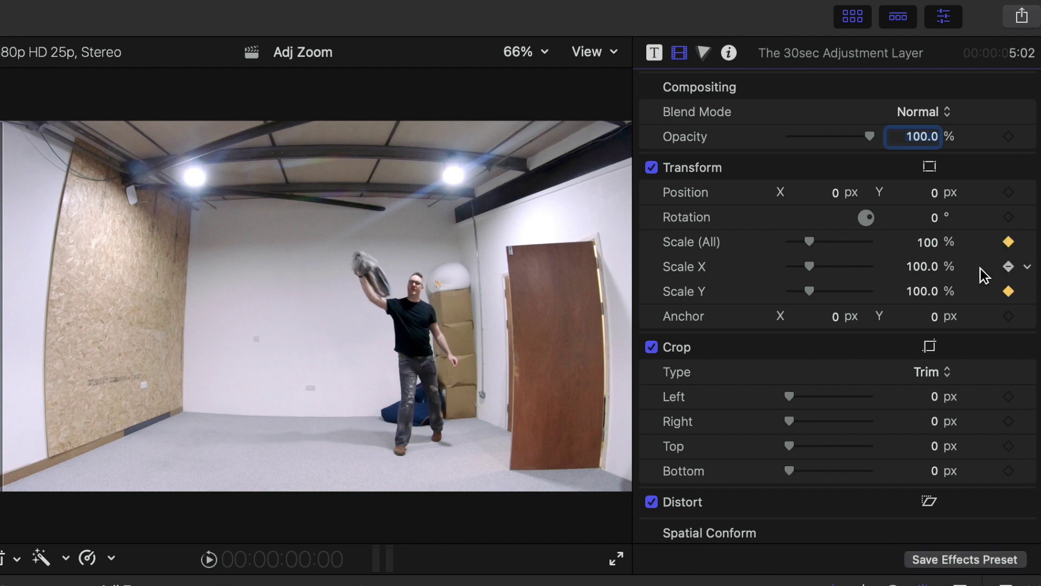
Keyframe Scale at 115% at the layer's start and 100% at its end, then play from the start.
{"action": "left_click_drag", "start_coordinate": [930, 249], "coordinate": [946, 248]}
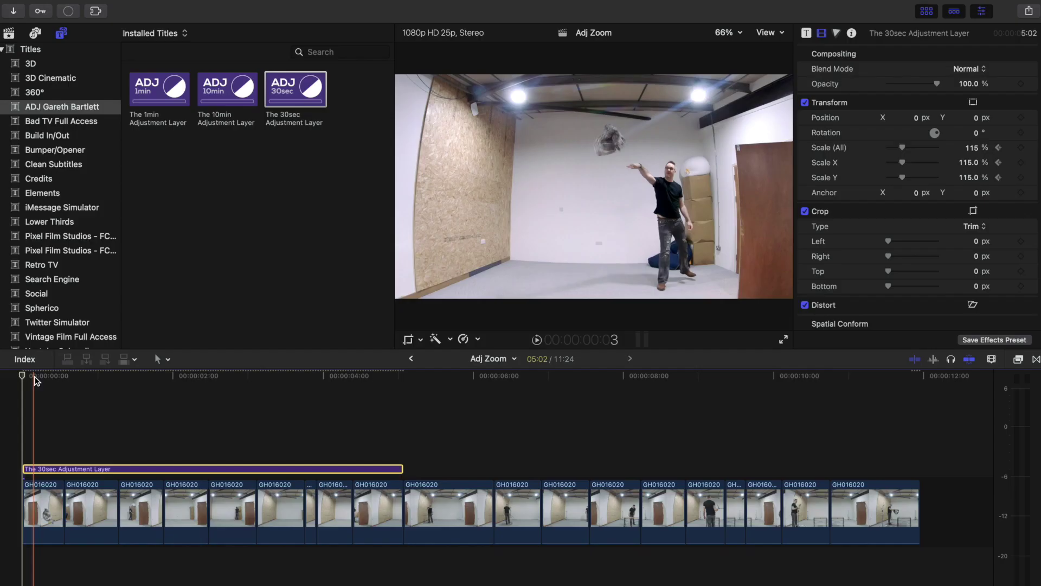
{"action": "left_click_drag", "start_coordinate": [32, 374], "coordinate": [400, 375]}
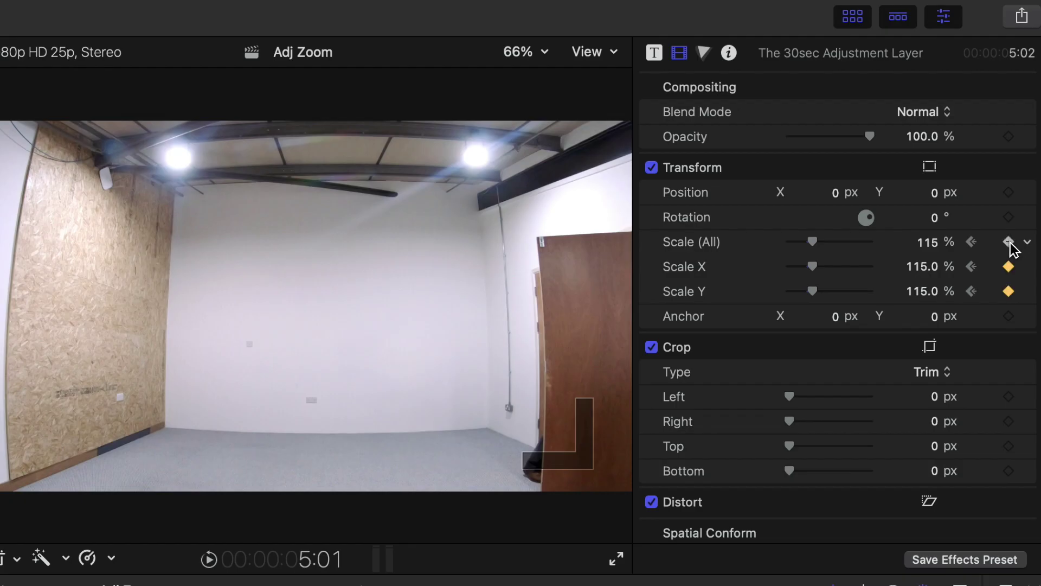
{"action": "left_click", "coordinate": [932, 243]}
{"action": "type", "text": "100"}
{"action": "key", "text": "Return"}
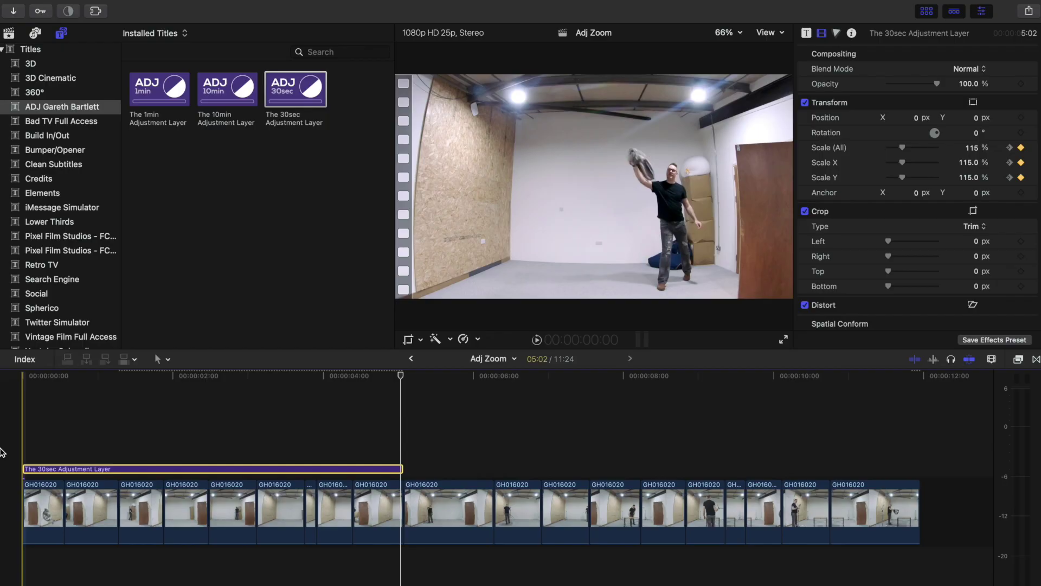
{"action": "key", "text": "Home"}
{"action": "key", "text": "space"}
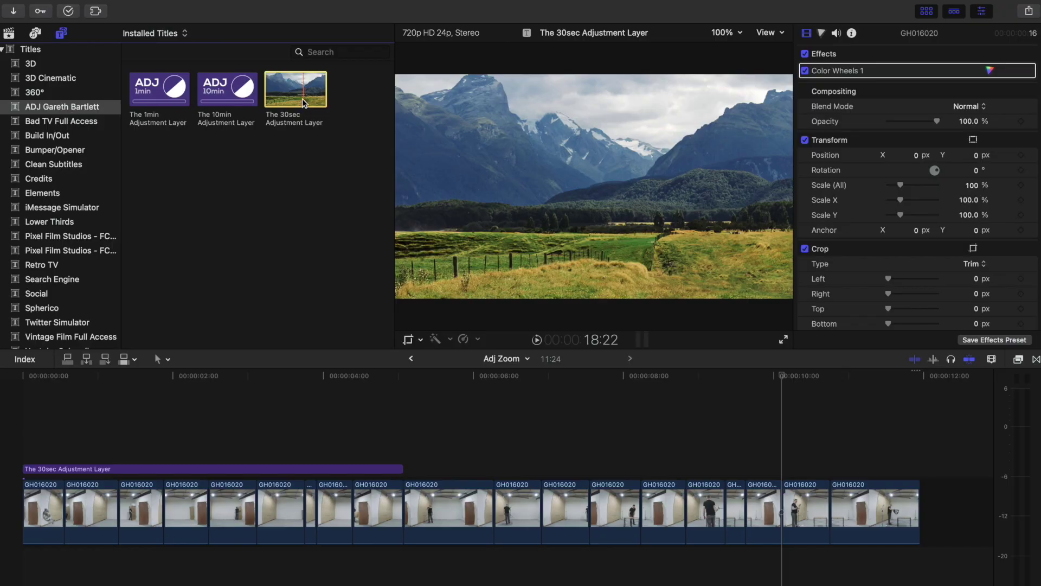
Add The 30sec Adjustment Layer at 6 s, trim it to the clips' end, and set 4° rotation and 113% scale.
{"action": "left_click_drag", "start_coordinate": [287, 92], "coordinate": [495, 465]}
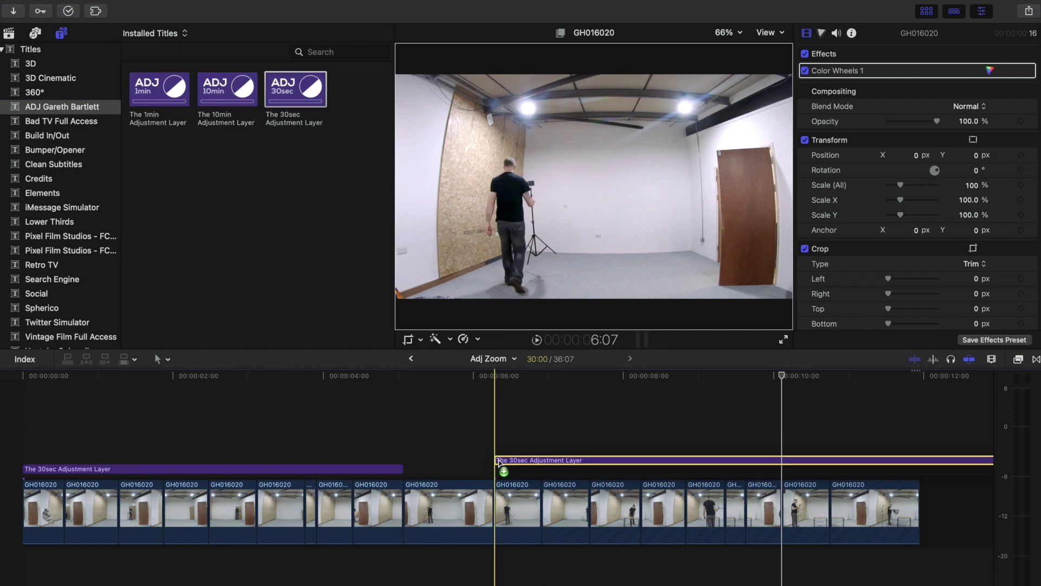
{"action": "key", "text": "alt+]"}
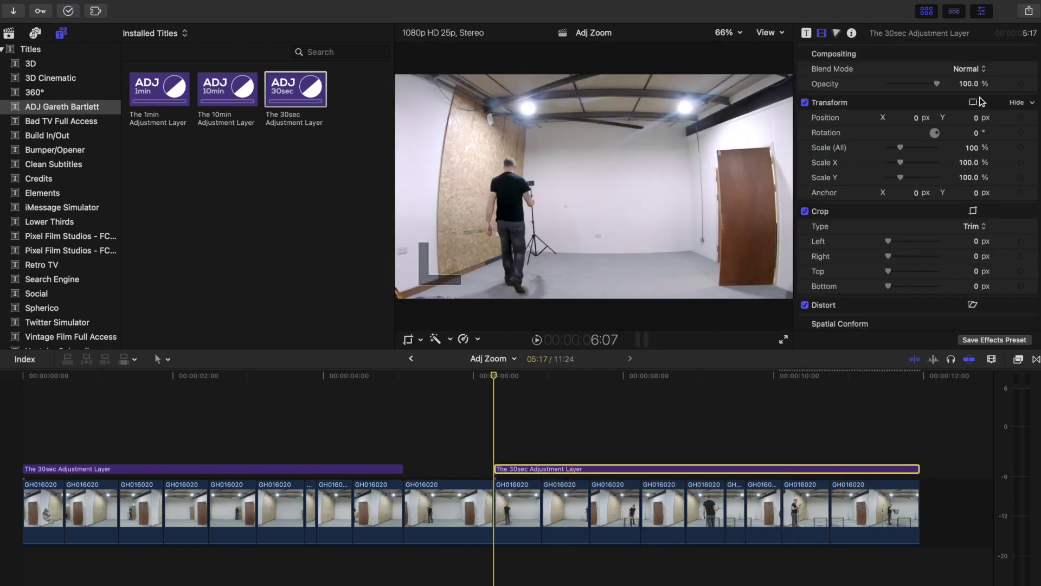
{"action": "left_click_drag", "start_coordinate": [976, 135], "coordinate": [976, 128]}
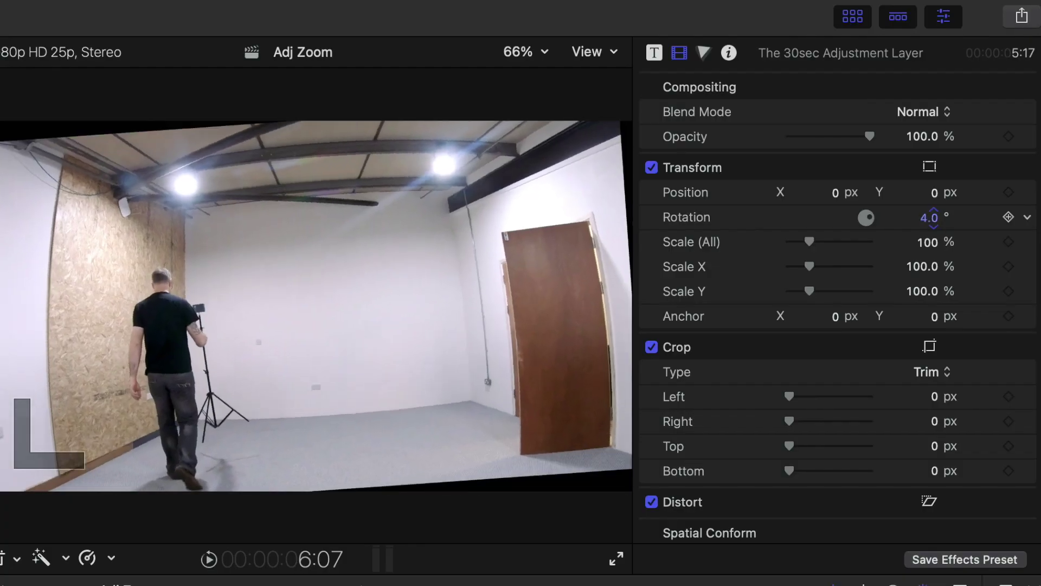
{"action": "left_click_drag", "start_coordinate": [929, 244], "coordinate": [928, 237]}
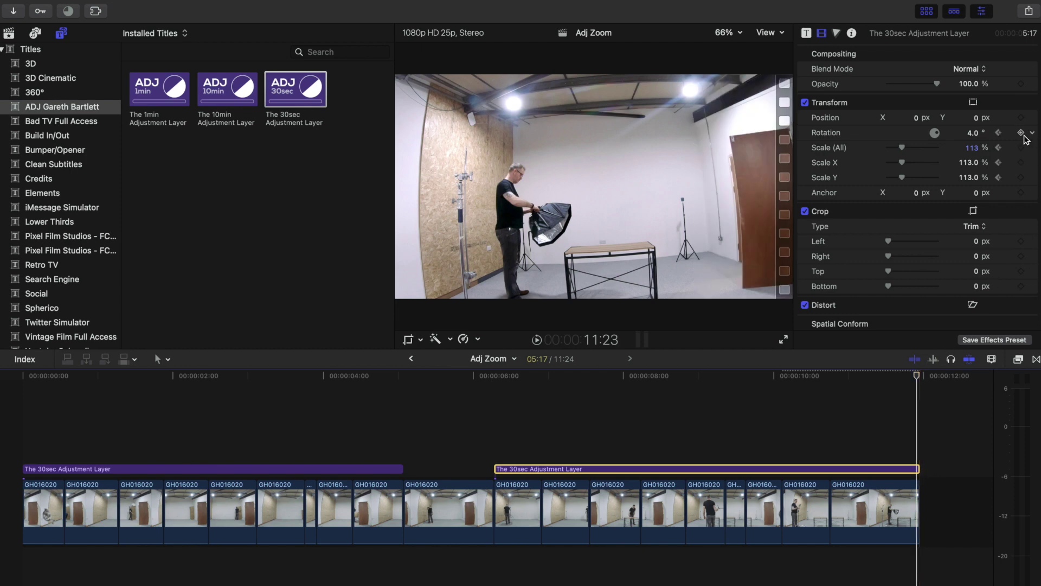
At the layer's end, keyframe Rotation to 0° and Scale to 100%.
{"action": "left_click", "coordinate": [1023, 133]}
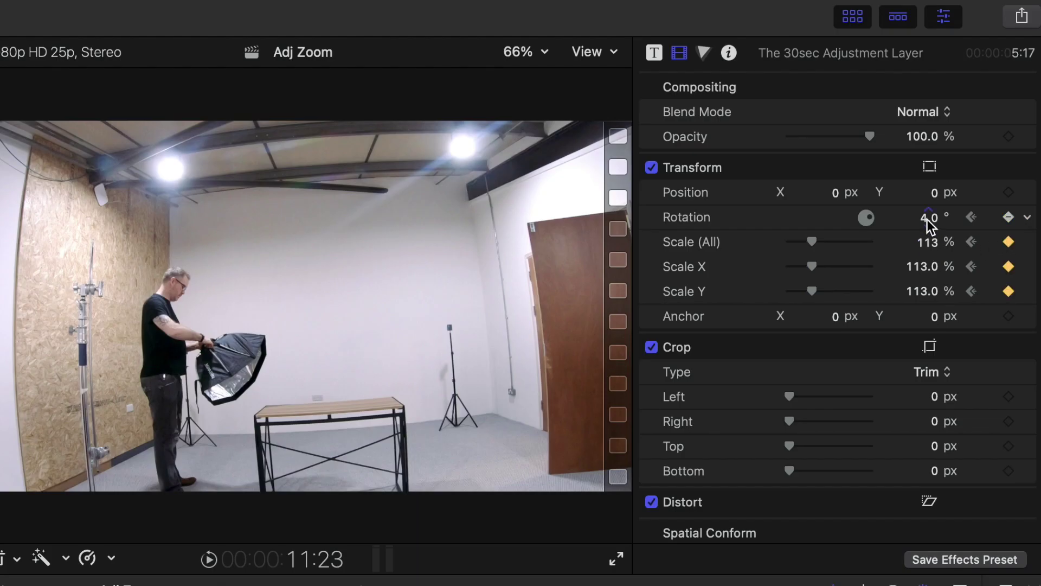
{"action": "left_click", "coordinate": [928, 218]}
{"action": "type", "text": "0"}
{"action": "key", "text": "Return"}
{"action": "left_click", "coordinate": [925, 242]}
{"action": "type", "text": "100"}
{"action": "key", "text": "Return"}
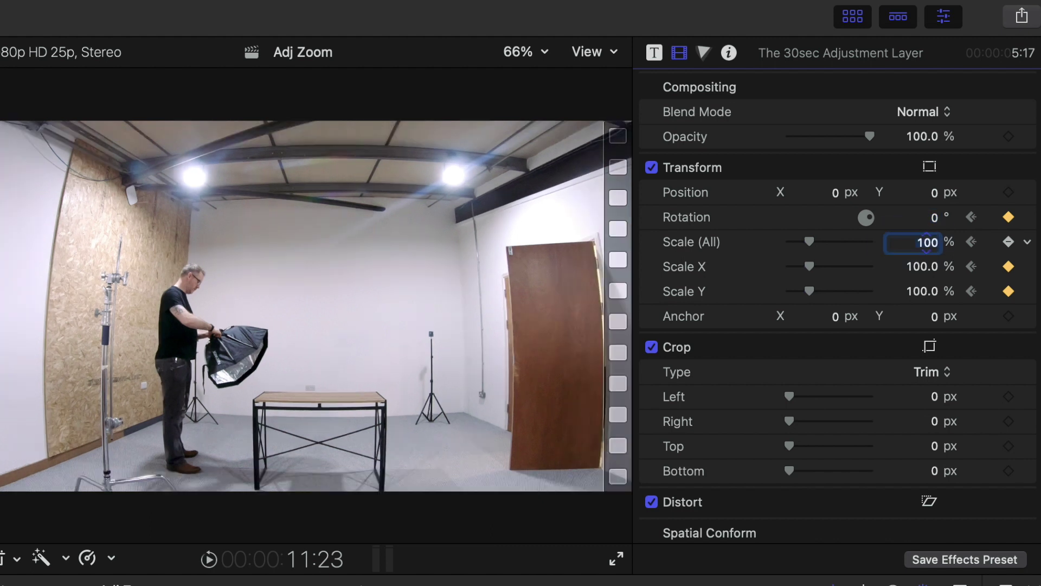